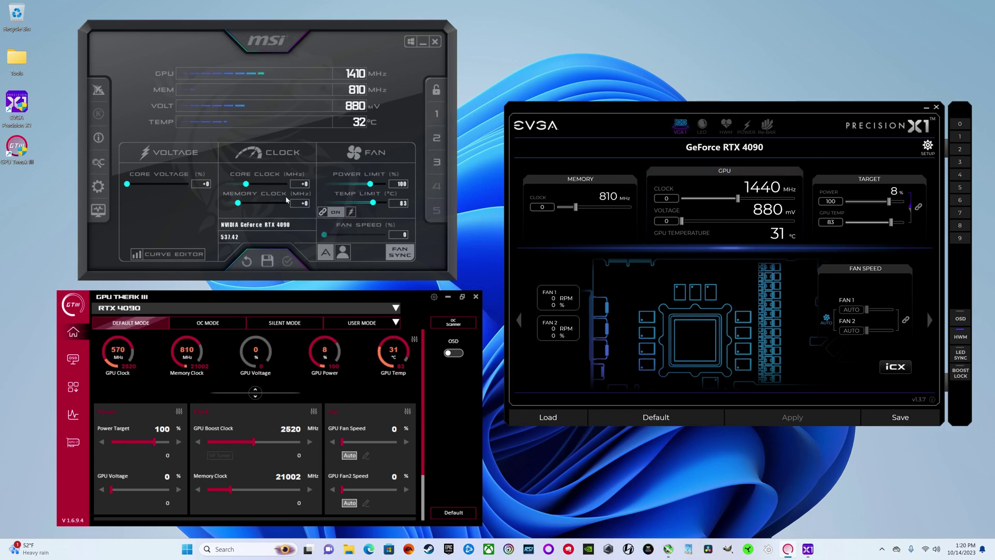
Raise the GPU core clock offset to +250 MHz in MSI Afterburner and to about +303 MHz in Precision X1
drag(247, 184, 257, 186)
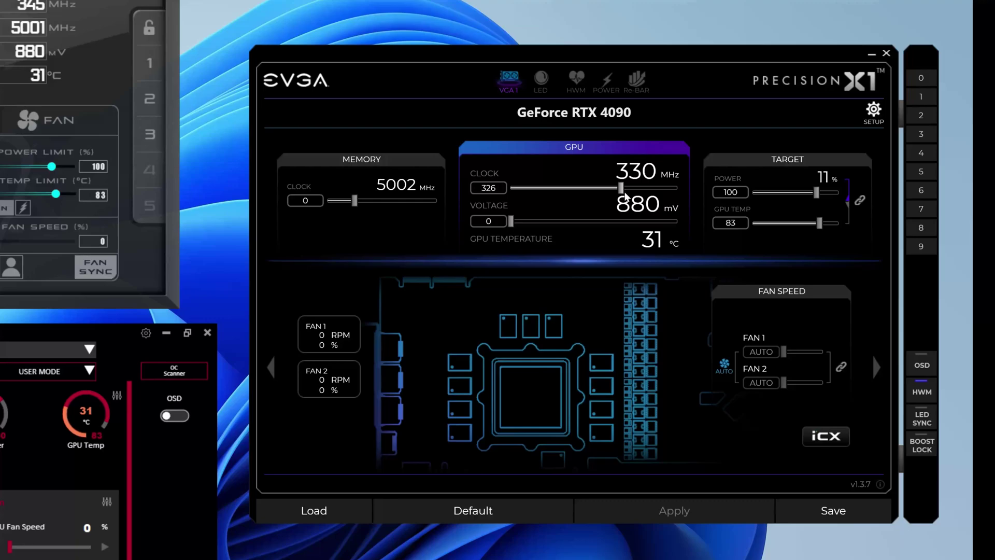
drag(739, 200, 754, 205)
drag(611, 196, 617, 197)
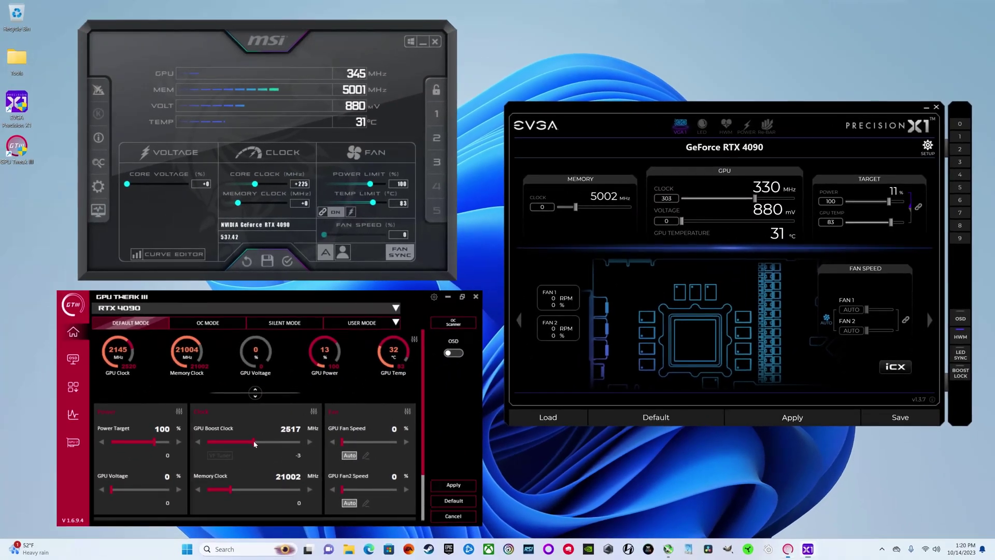
drag(254, 444, 266, 442)
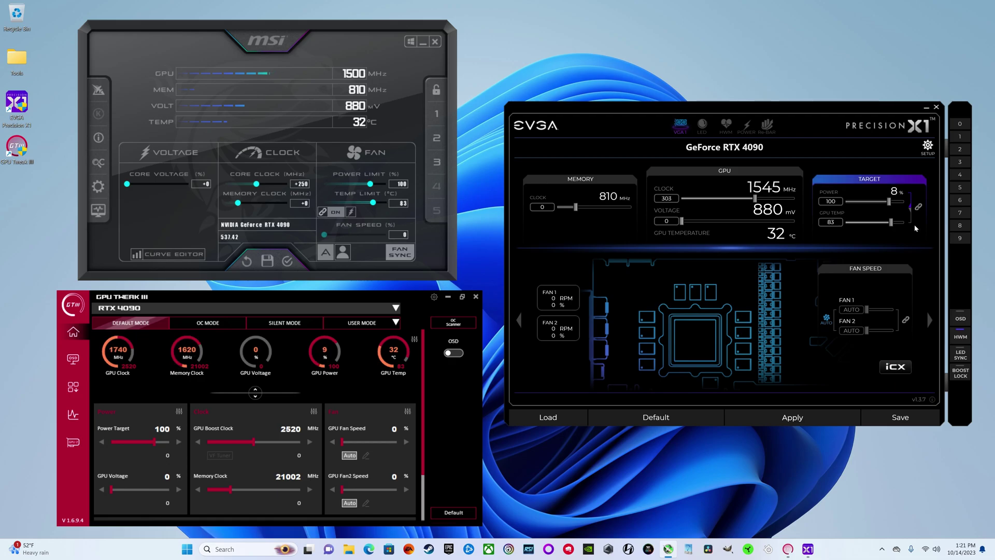
Set the GPU clock offset in Precision X1 to exactly 250 MHz
drag(674, 198, 644, 198)
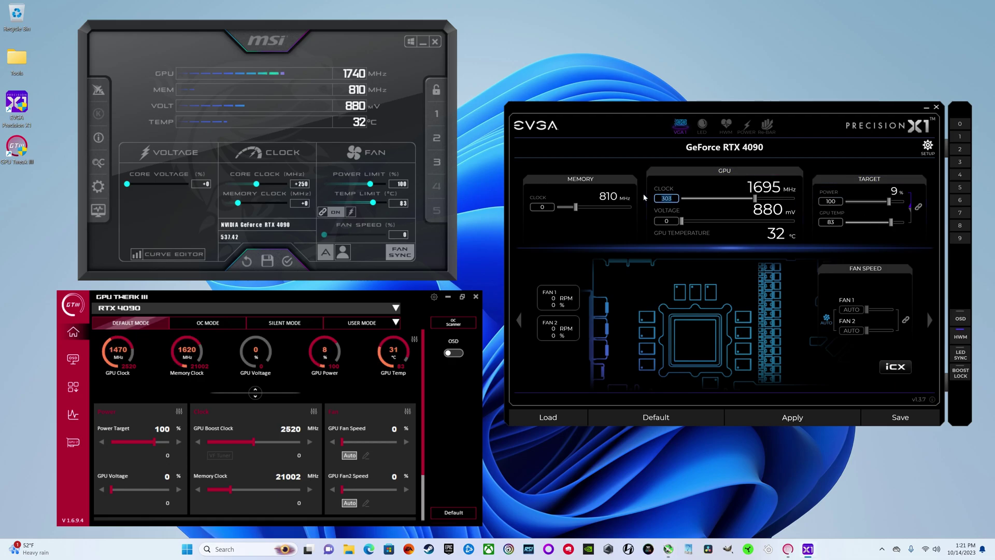
key(BackSpace)
key(BackSpace)
key(BackSpace)
text(250)
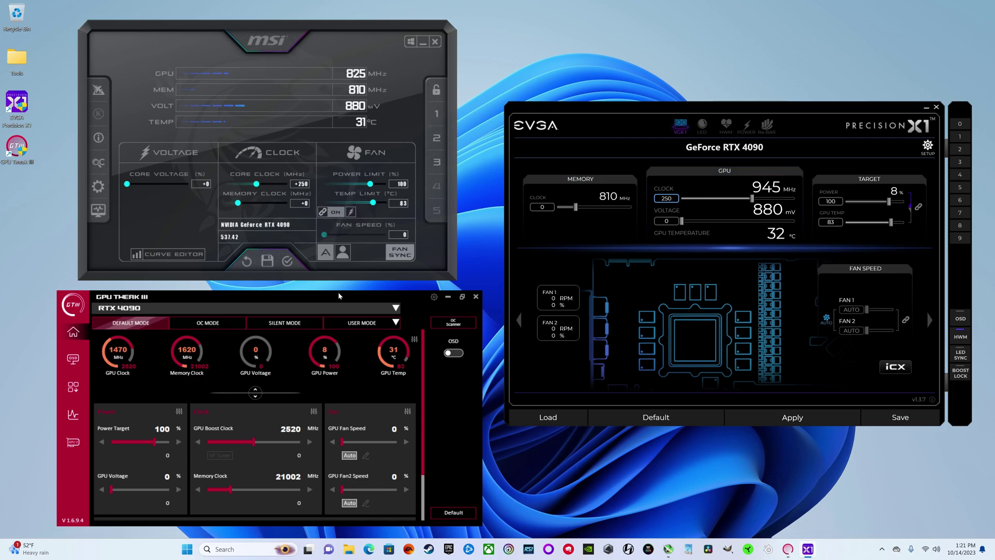
Set the GPU Boost Clock in GPU Tweak III to 2800 MHz
double_click(293, 431)
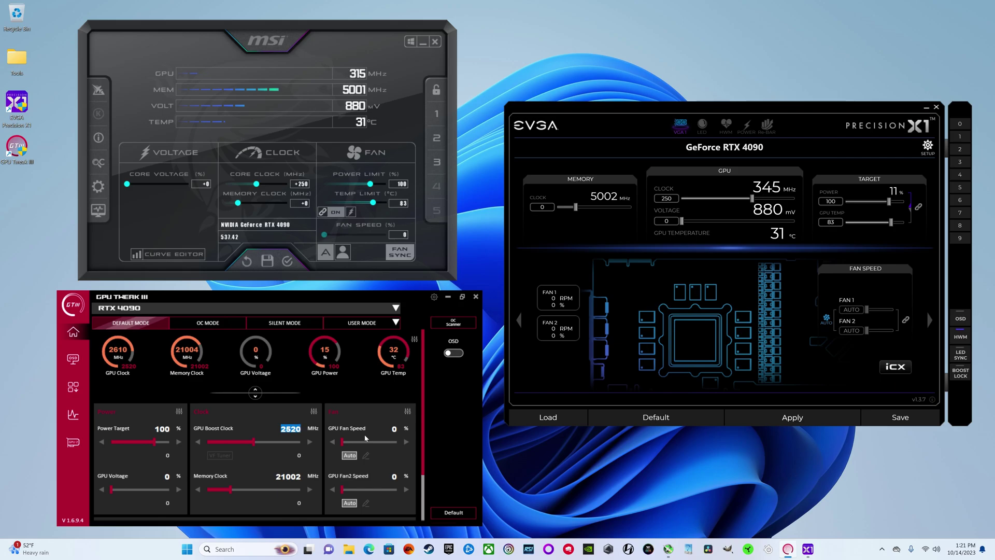
text(2800)
key(Return)
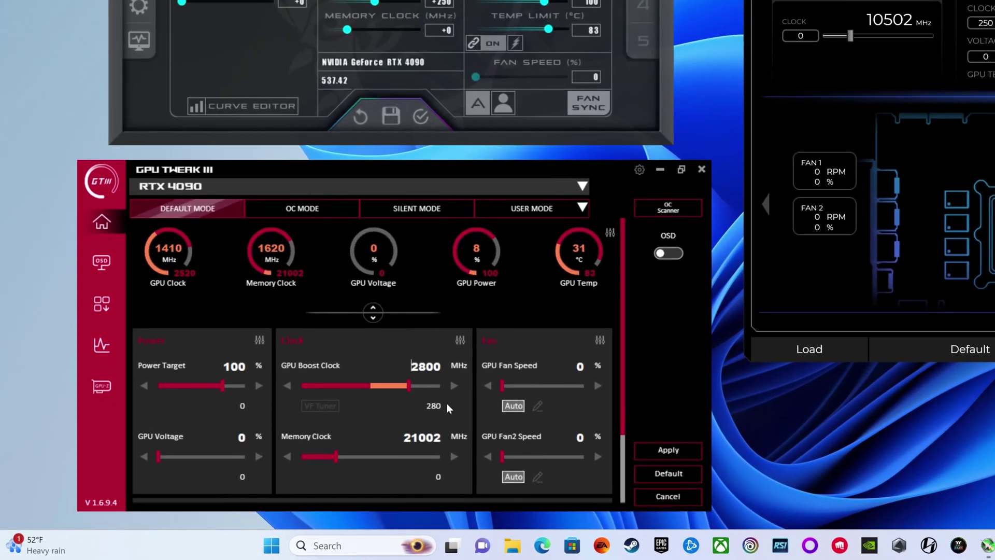
drag(440, 367, 378, 387)
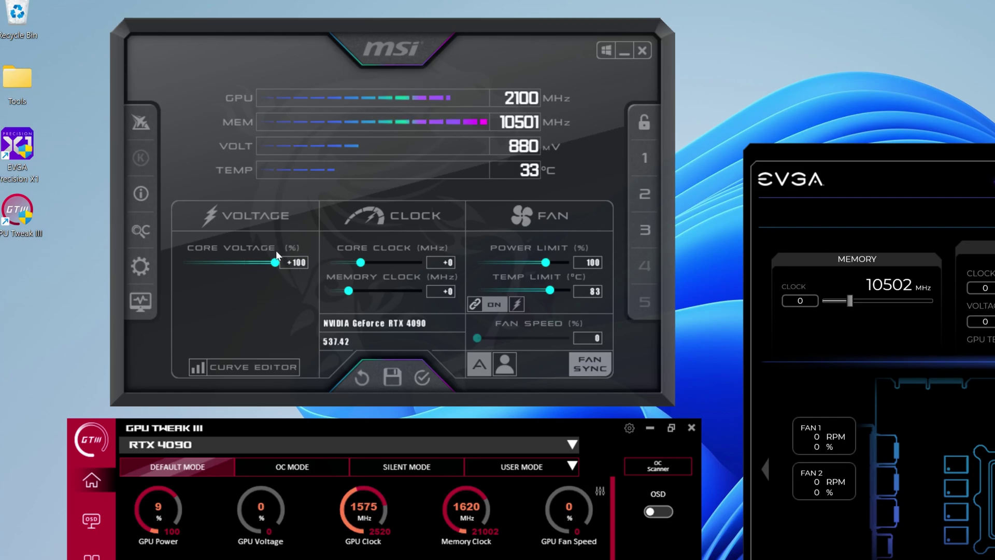
Raise the power limit to 133% in MSI Afterburner, and the power target to 133% and voltage to 100 in Precision X1
drag(546, 262, 628, 262)
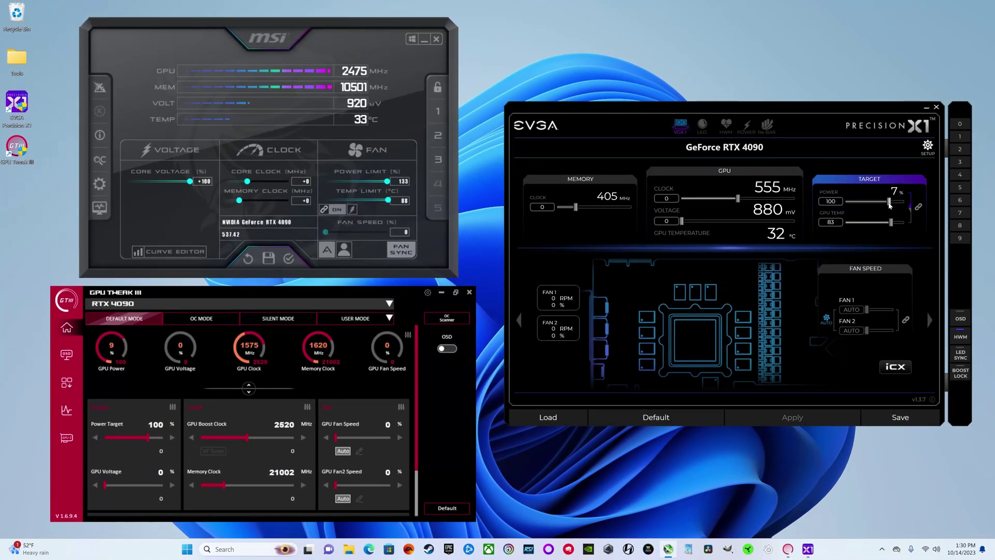
drag(889, 204, 927, 207)
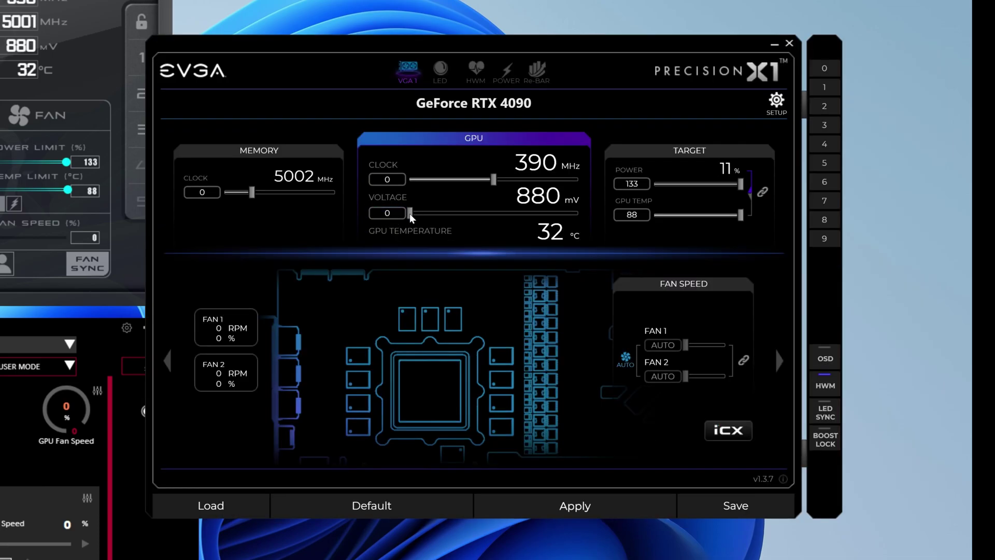
drag(412, 217, 591, 213)
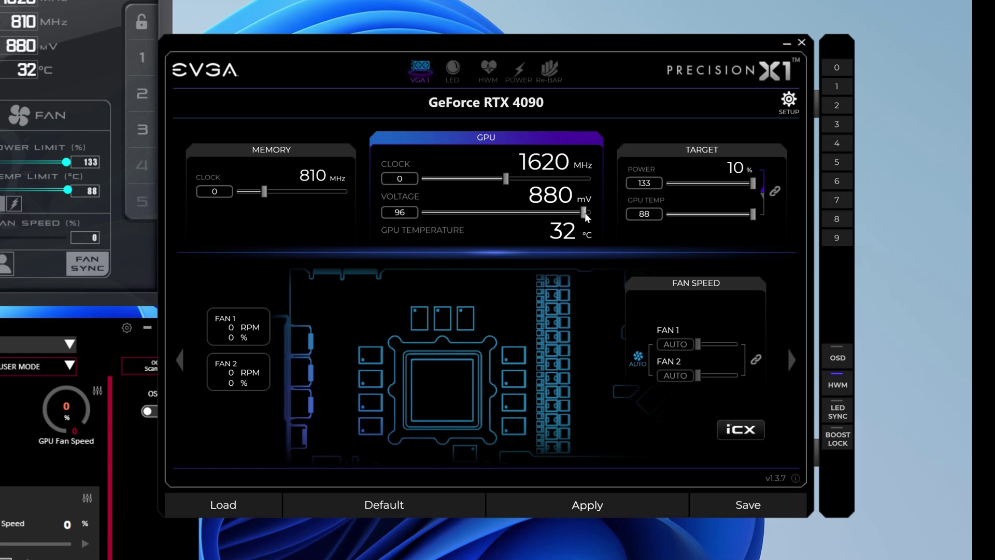
drag(490, 51, 565, 41)
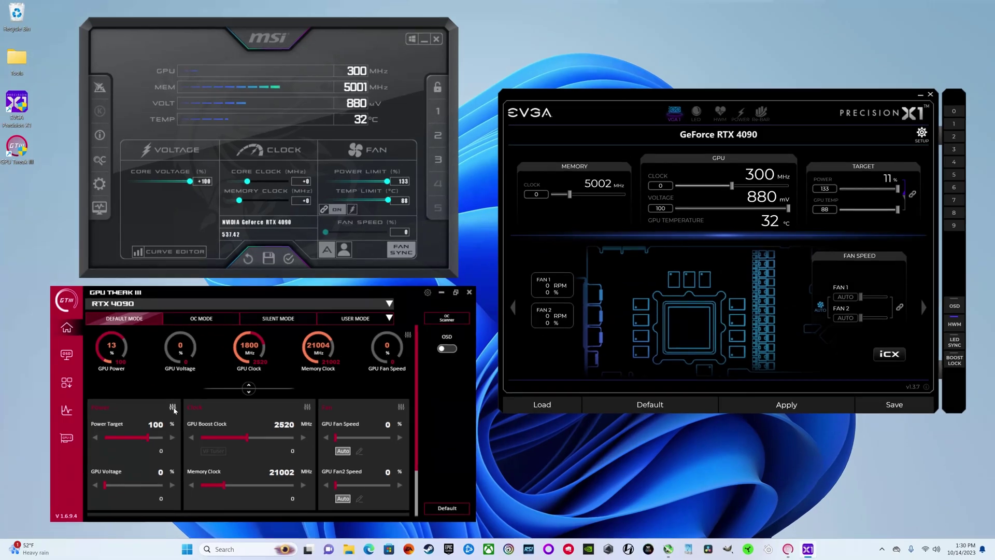
drag(147, 438, 243, 451)
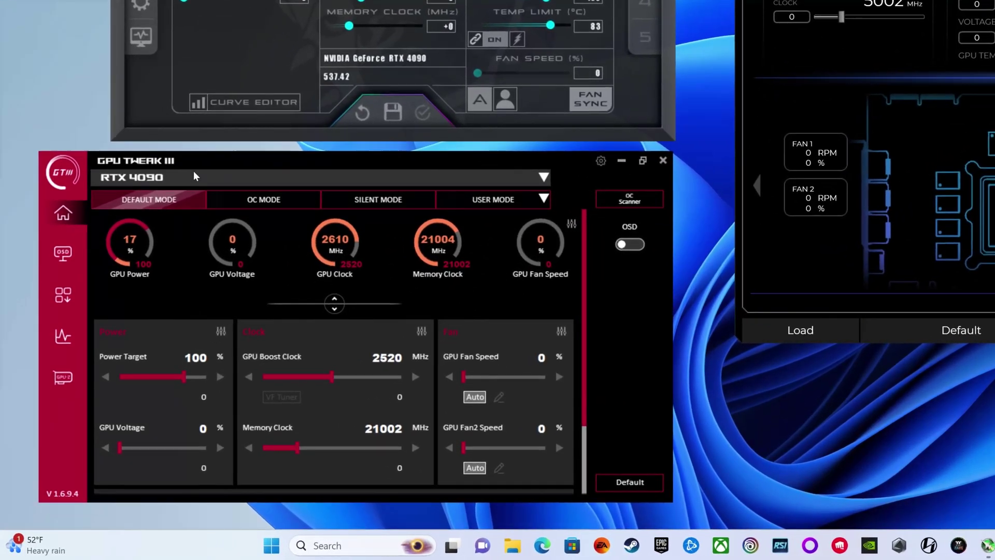
drag(473, 166, 484, 163)
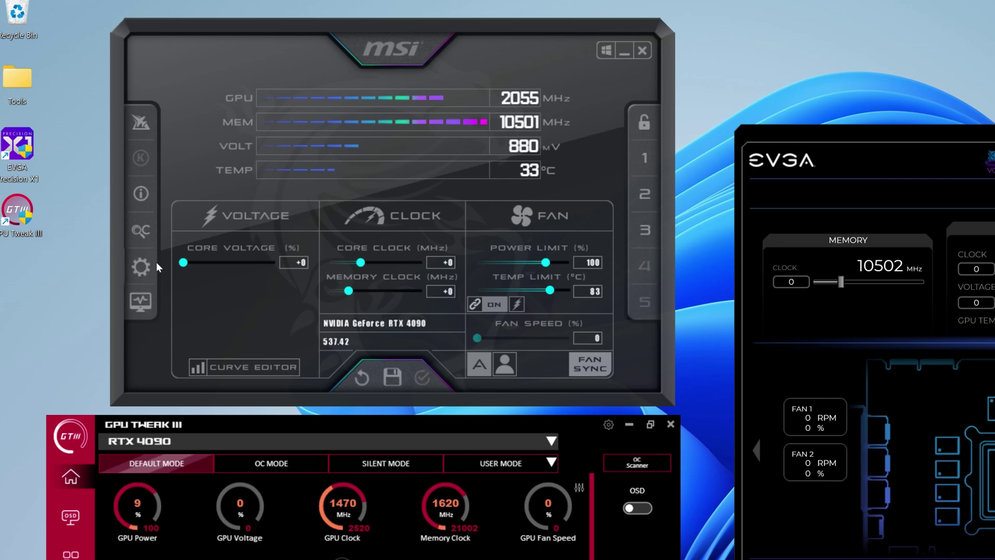
Browse the available skins in MSI Afterburner's User Interface properties and leave without changing the skin
click(140, 266)
click(397, 53)
click(397, 52)
click(397, 53)
click(397, 52)
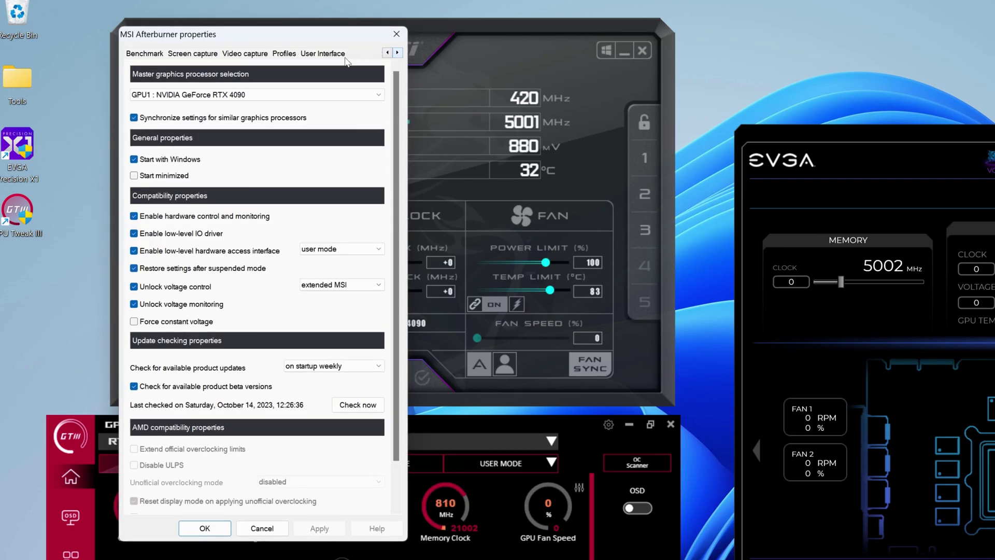
click(335, 55)
click(224, 262)
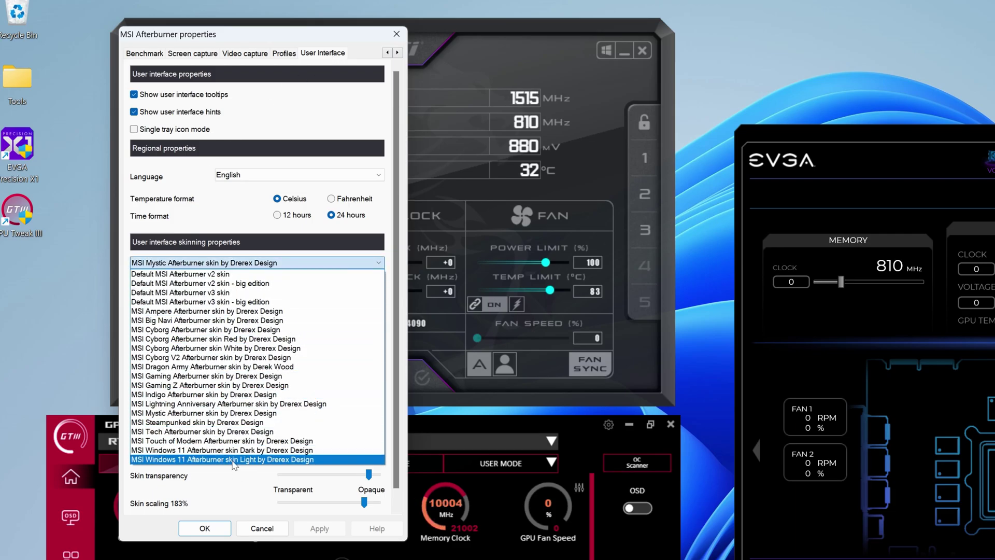
click(224, 532)
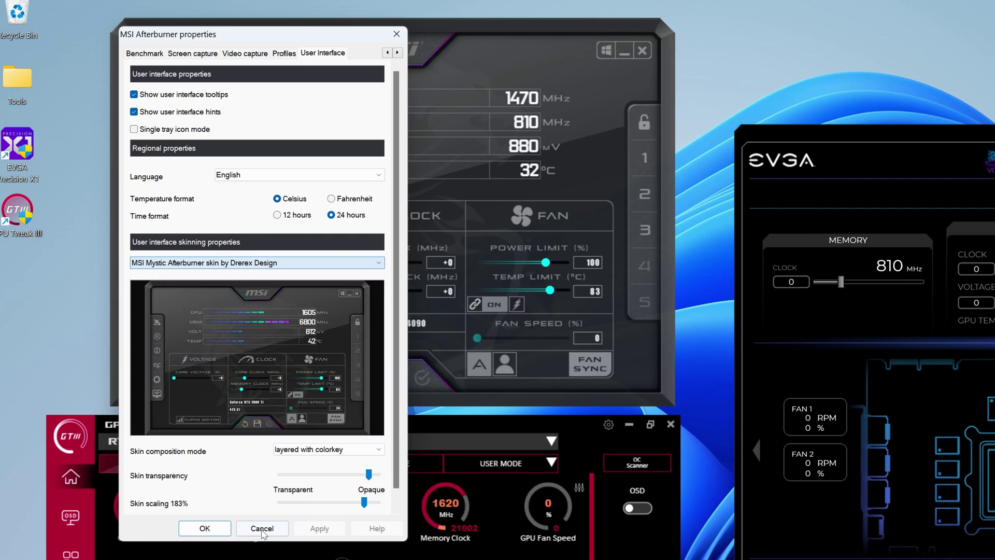
click(261, 528)
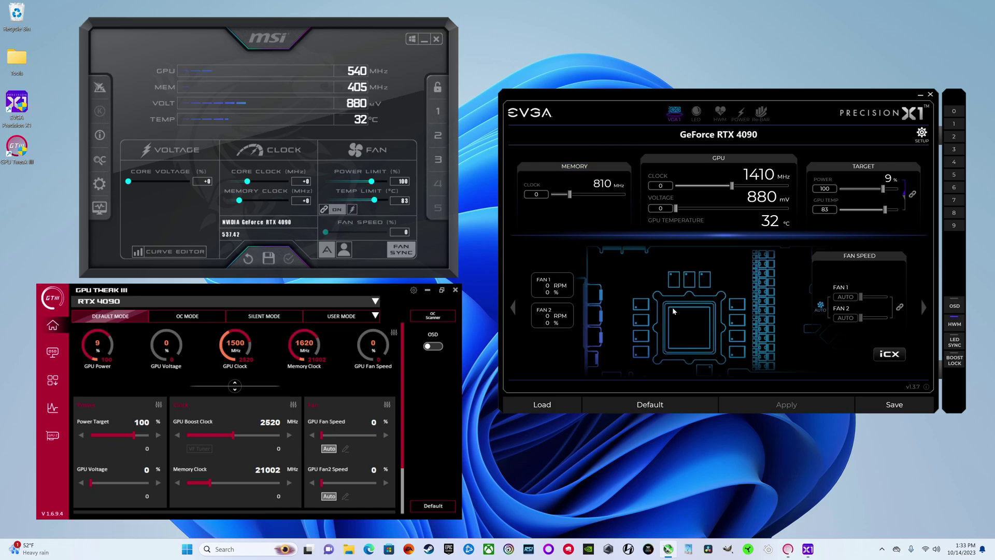
mouse_move(313, 46)
mouse_down()
mouse_move(302, 47)
mouse_move(316, 45)
mouse_up()
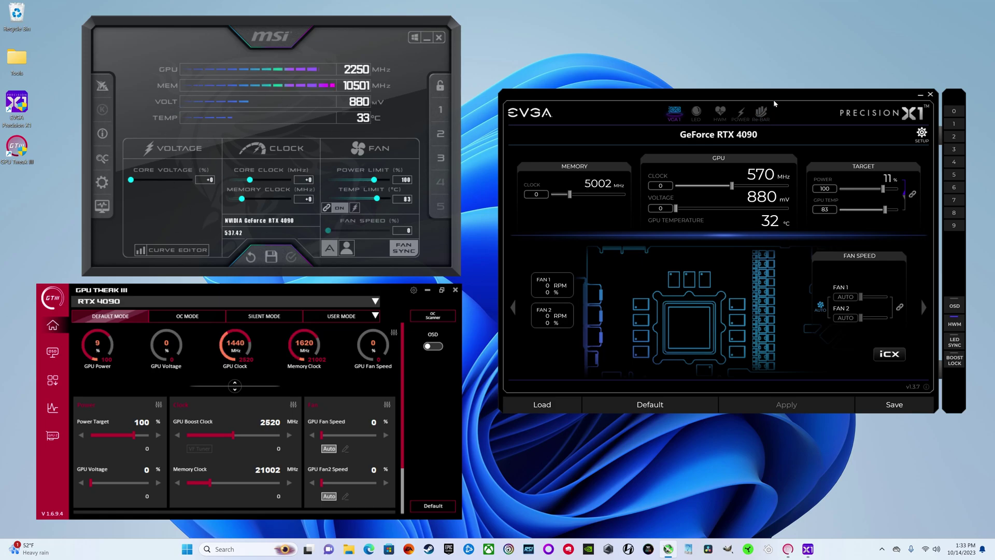
mouse_move(773, 100)
mouse_down()
mouse_move(737, 71)
mouse_move(753, 108)
mouse_move(776, 92)
mouse_up()
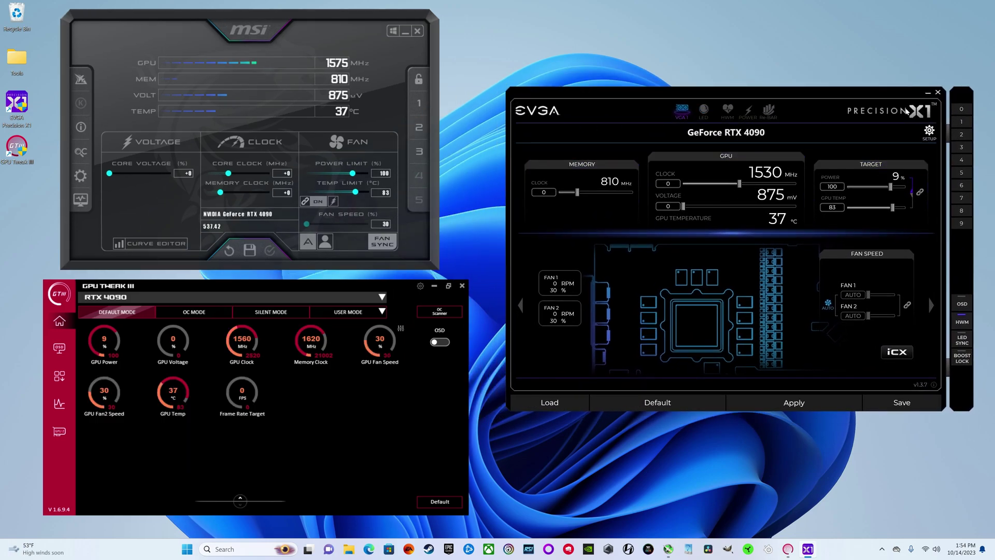
mouse_move(907, 111)
mouse_down()
mouse_move(902, 78)
mouse_move(897, 98)
mouse_up()
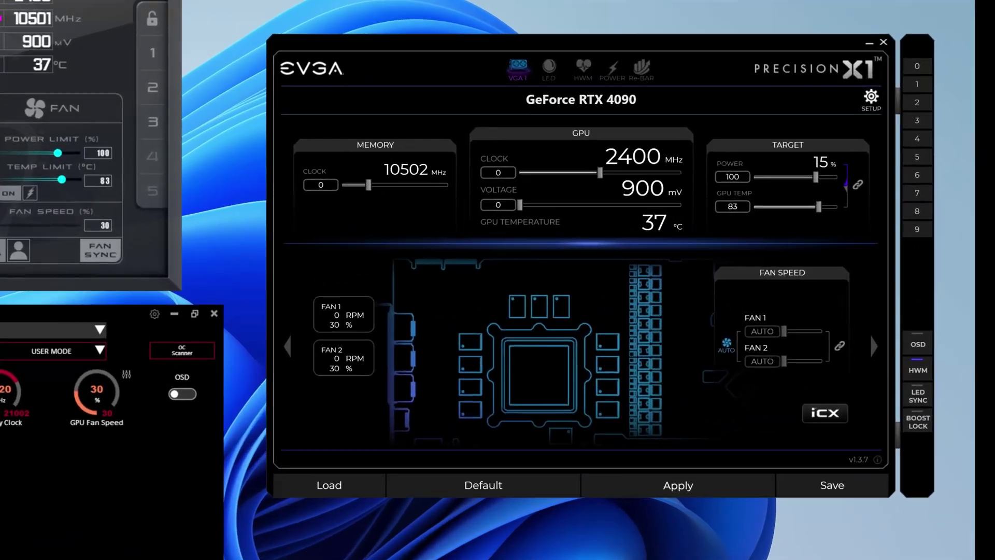
Enable Boost Lock in Precision X1 and view the feature's description
click(917, 428)
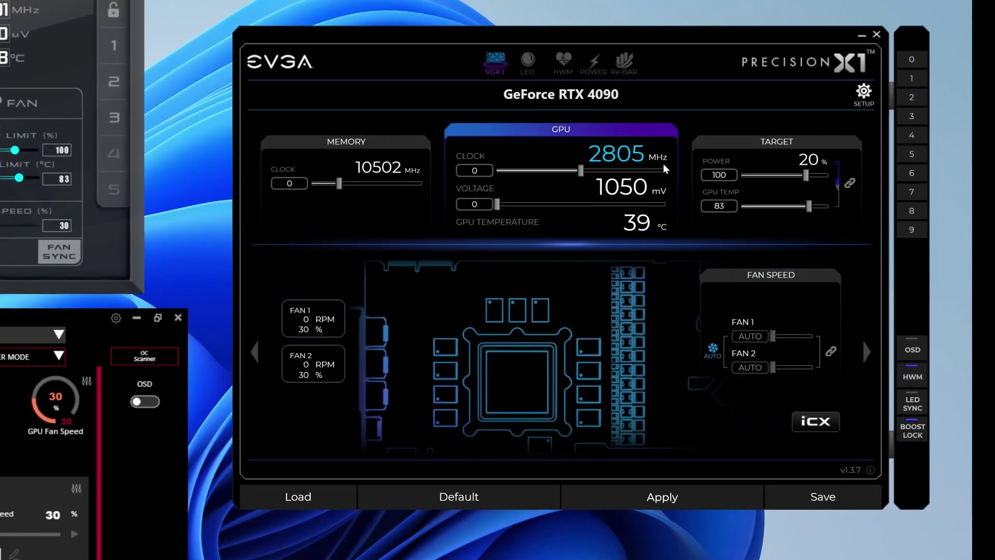
mouse_move(669, 126)
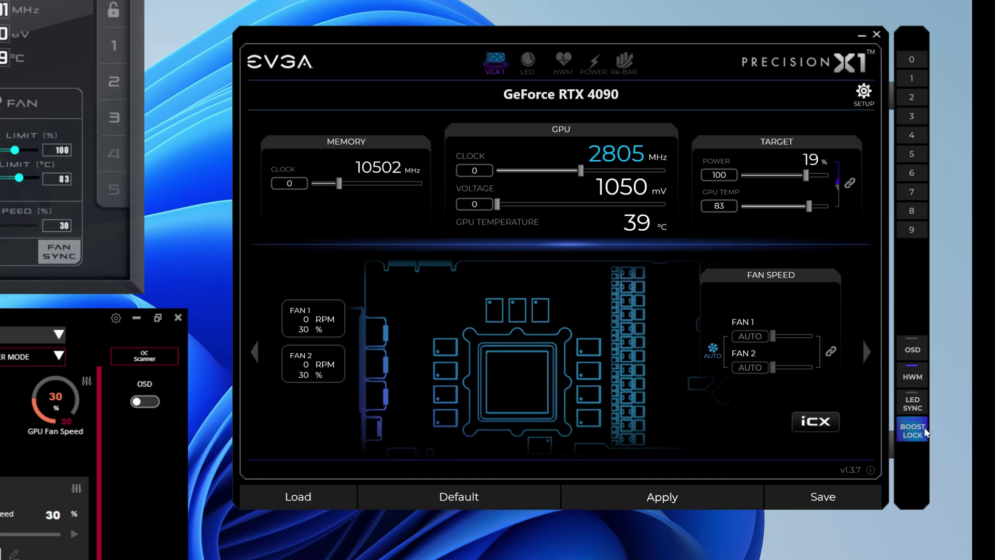
mouse_move(926, 431)
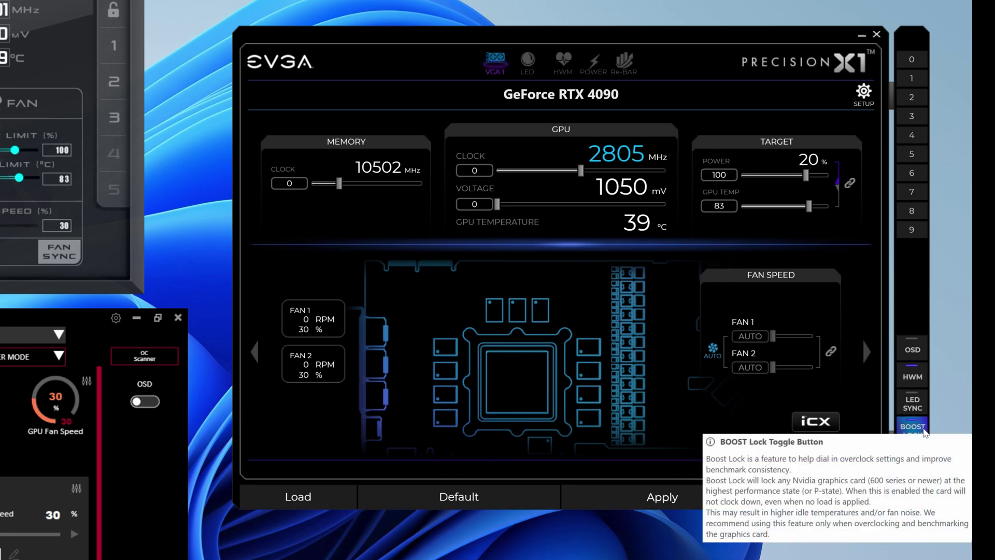
Review the On-Screen Display hotkeys in MSI Afterburner's properties, close them, and view the memory clock description in Precision X1
mouse_move(506, 225)
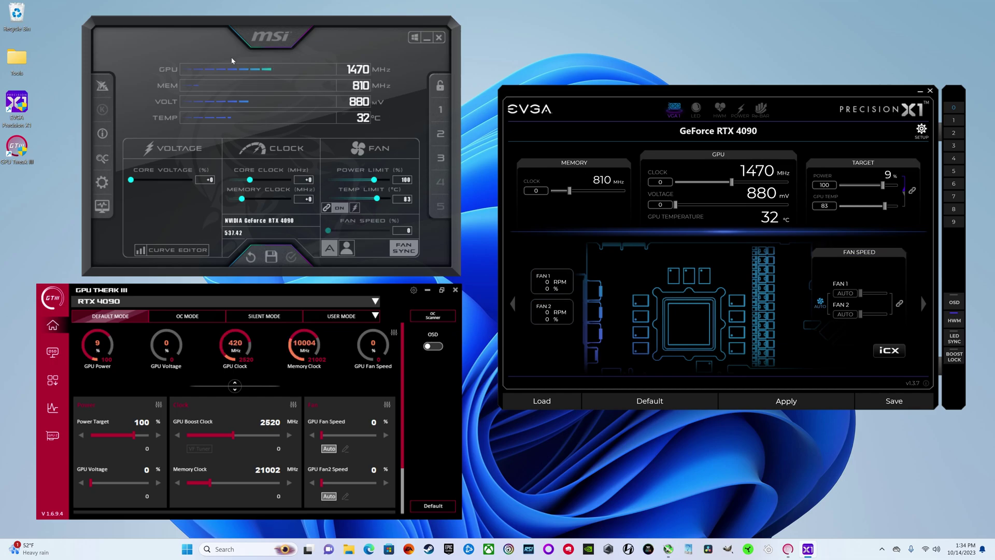
click(101, 181)
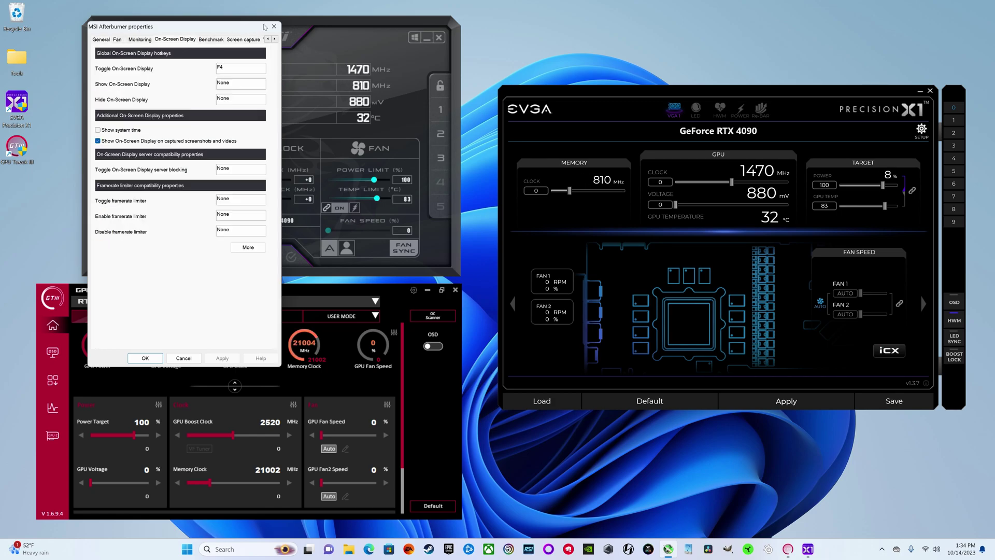
click(274, 26)
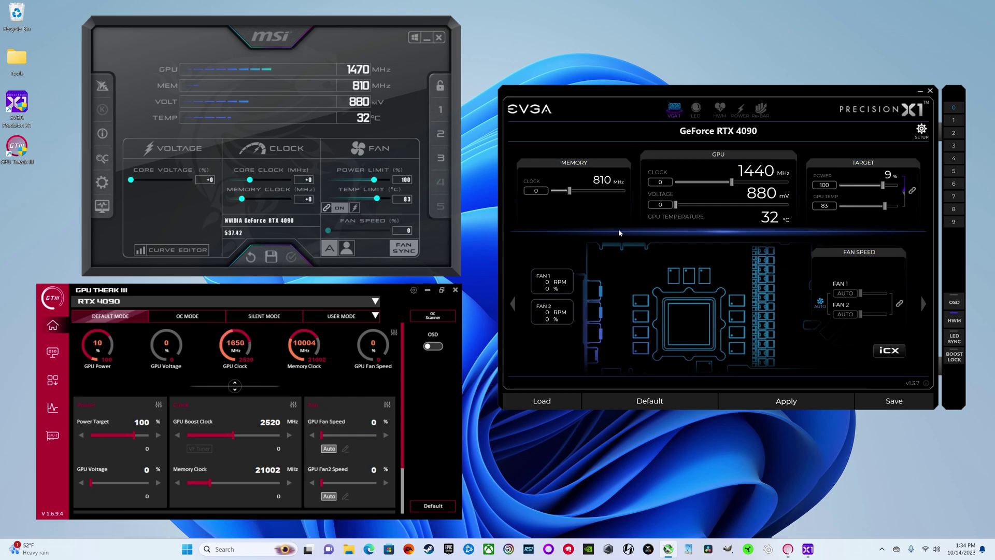
mouse_move(614, 222)
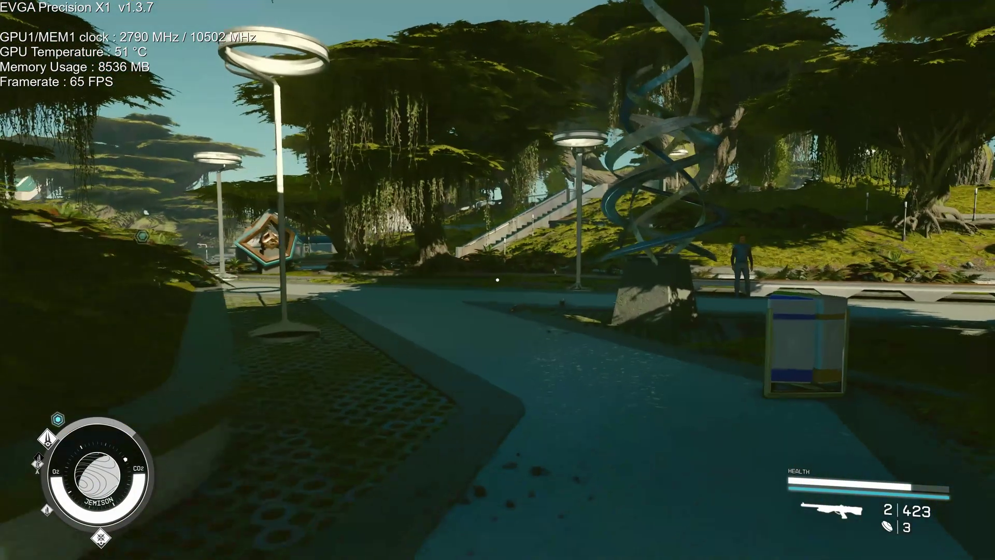
key(w)
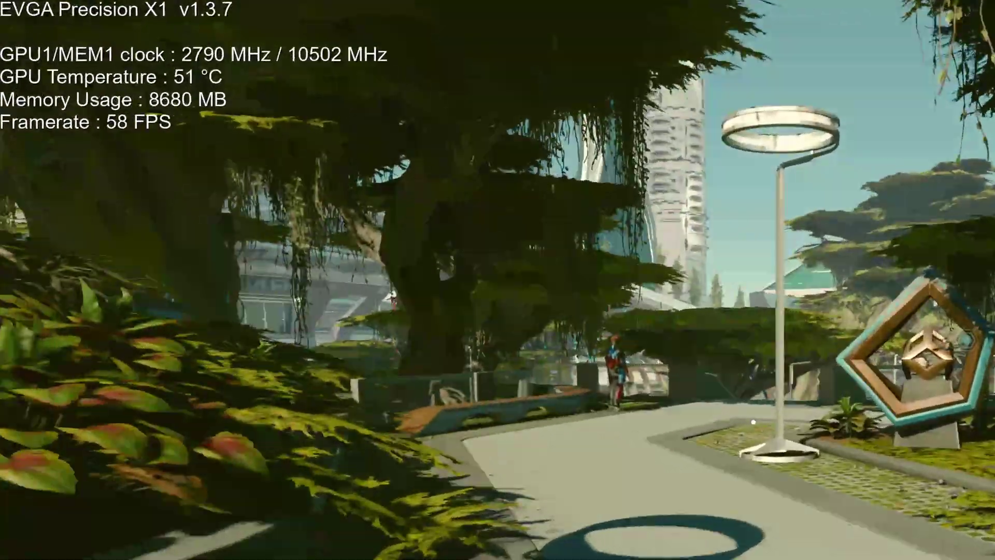
key(w)
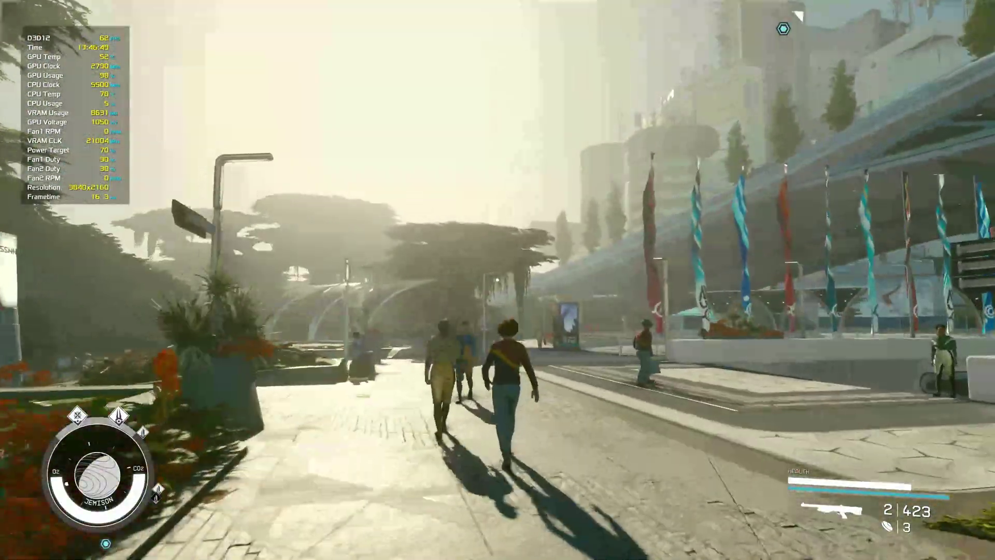
key(w)
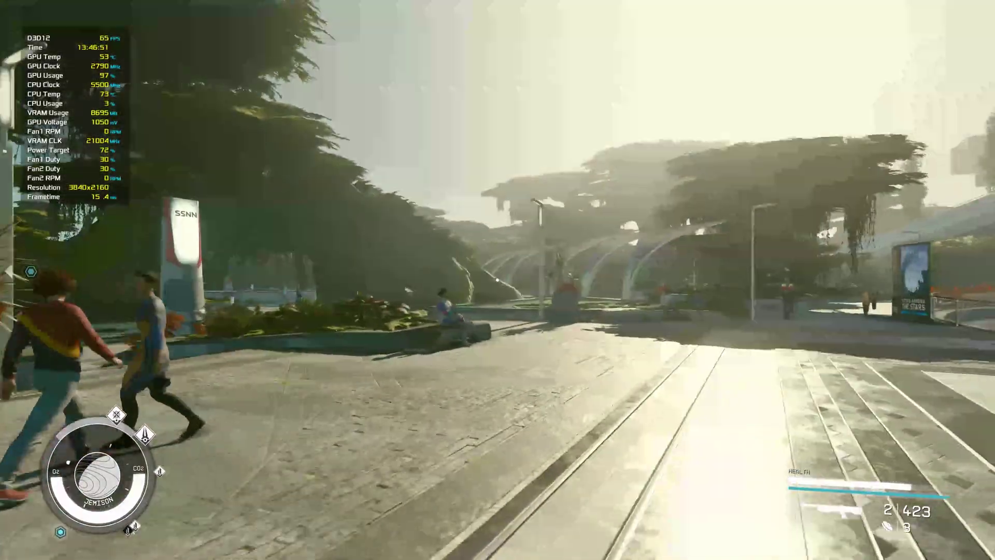
key(w)
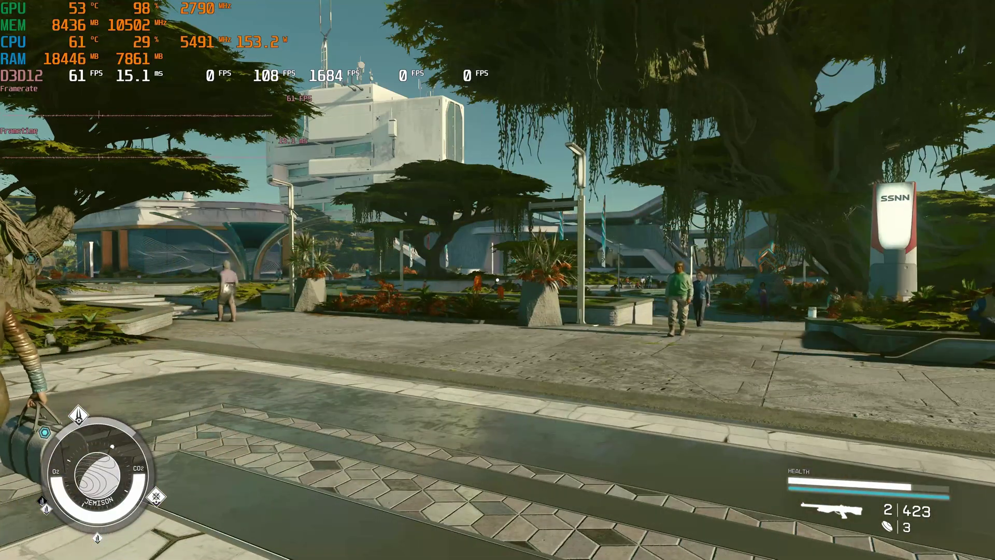
mouse_move(498, 280)
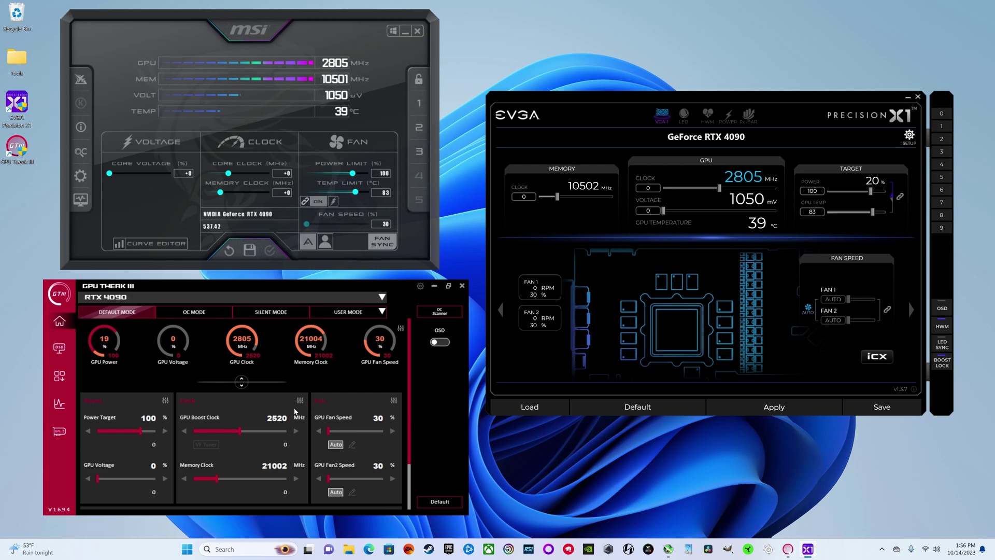
Collapse and re-expand the tuning controls in GPU Tweak III, and open the GPU Boost Clock value for editing
click(242, 381)
click(241, 328)
click(280, 422)
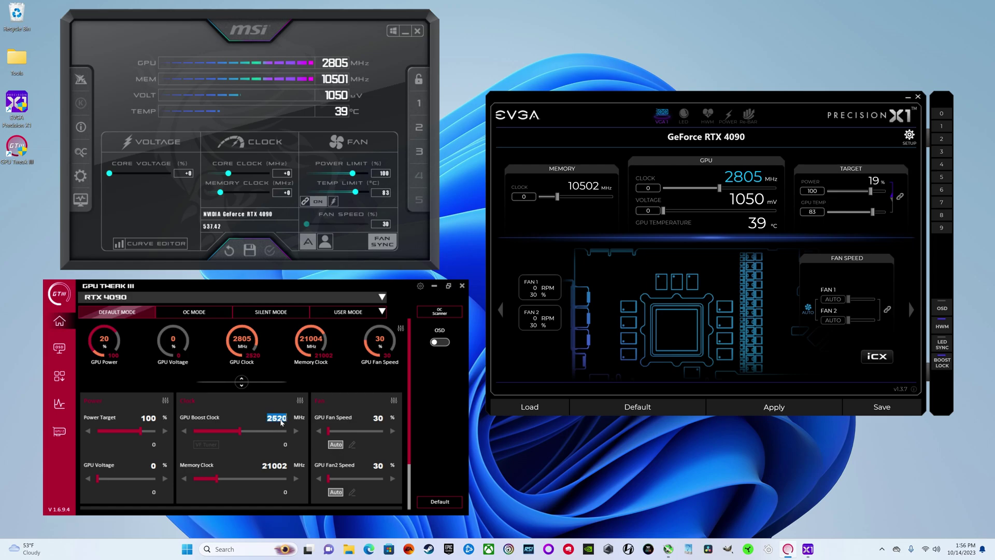
click(285, 431)
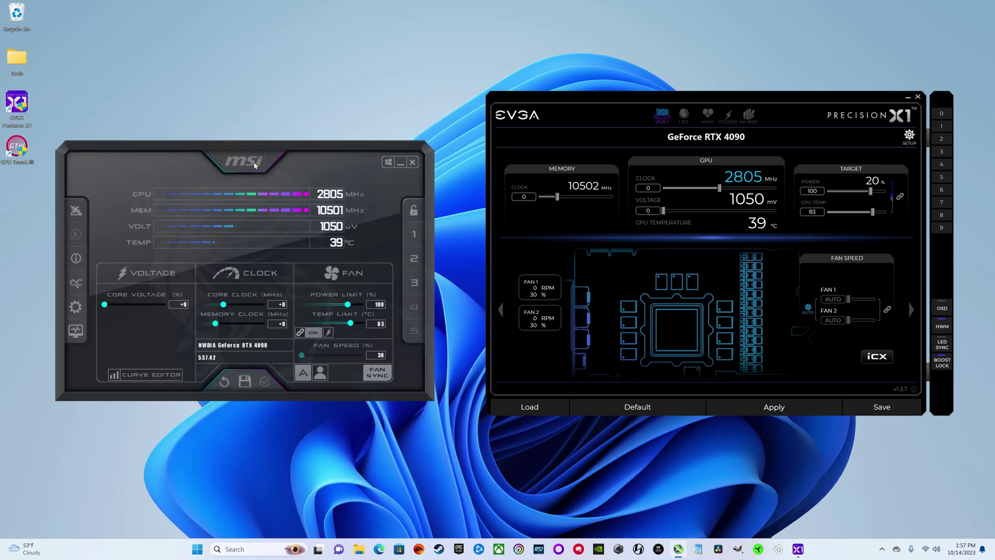
drag(254, 165, 256, 160)
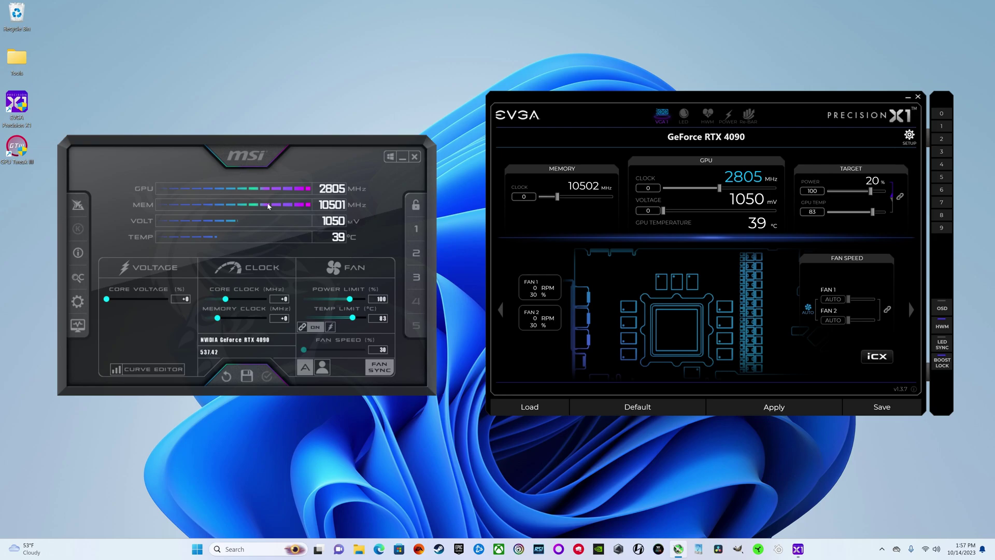
mouse_move(678, 553)
drag(251, 158, 246, 151)
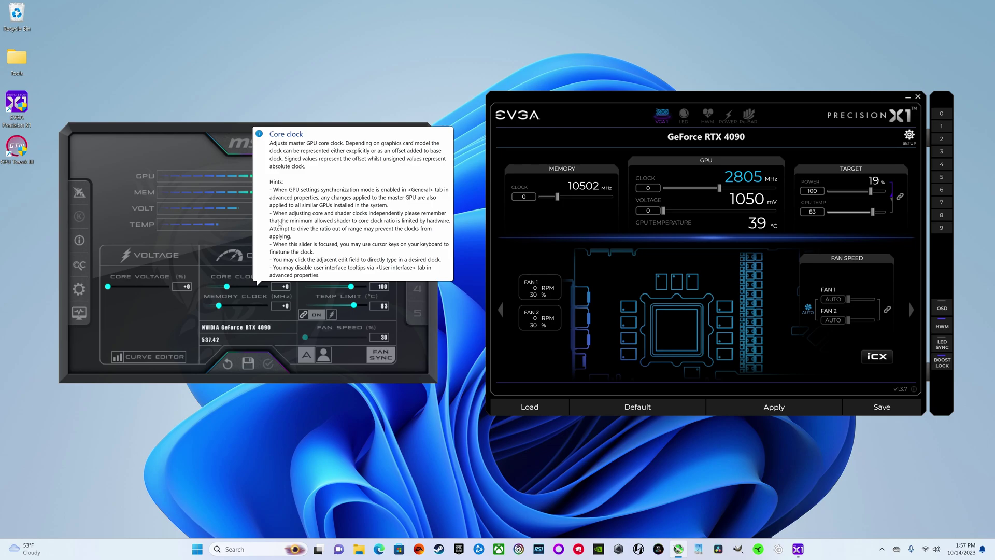
drag(153, 154, 153, 153)
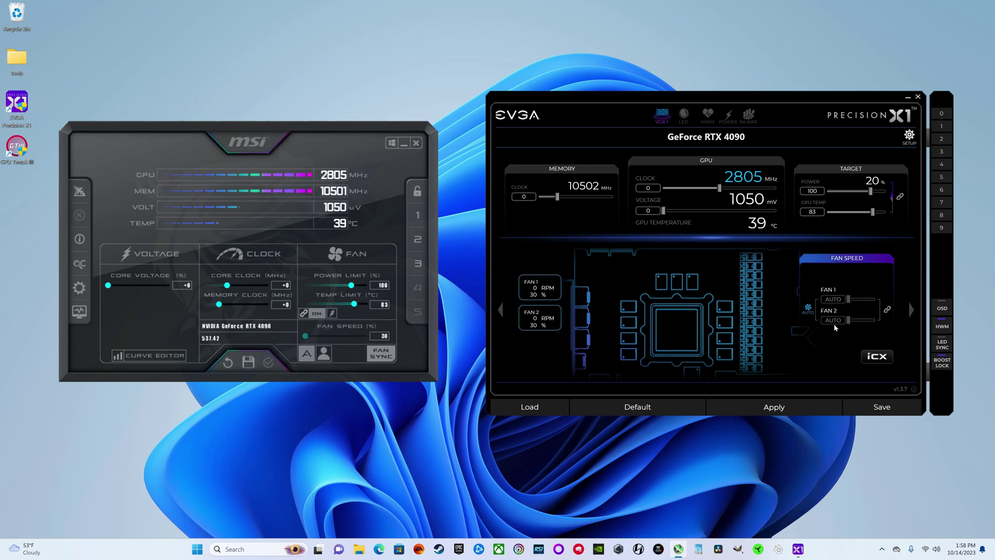
Turn off Boost Lock in Precision X1 and reposition the MSI Afterburner window beside it
click(944, 363)
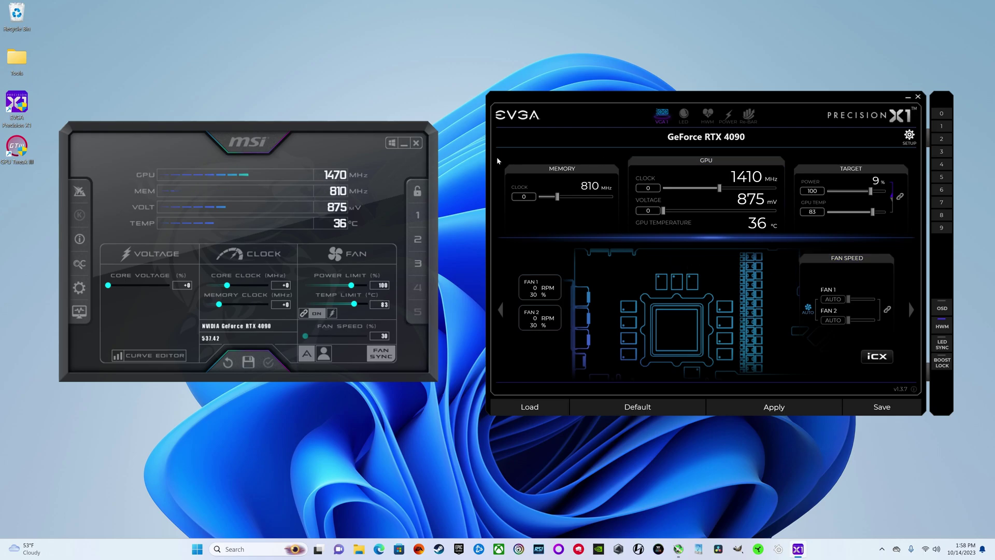
drag(244, 153, 262, 150)
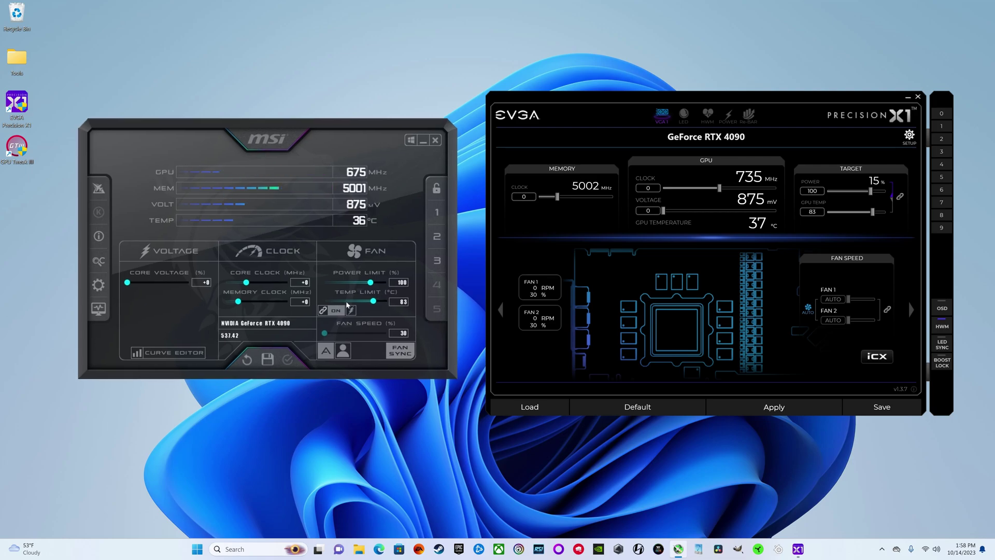